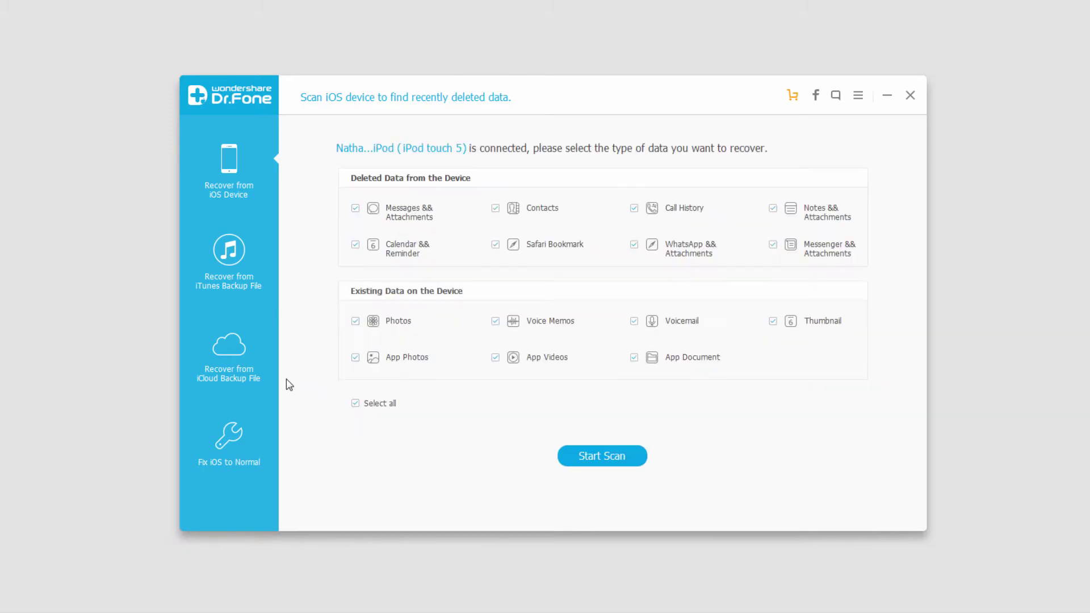
- Choose Recover from iCloud Backup File and cancel the 'No backup files detected' prompt
click(228, 353)
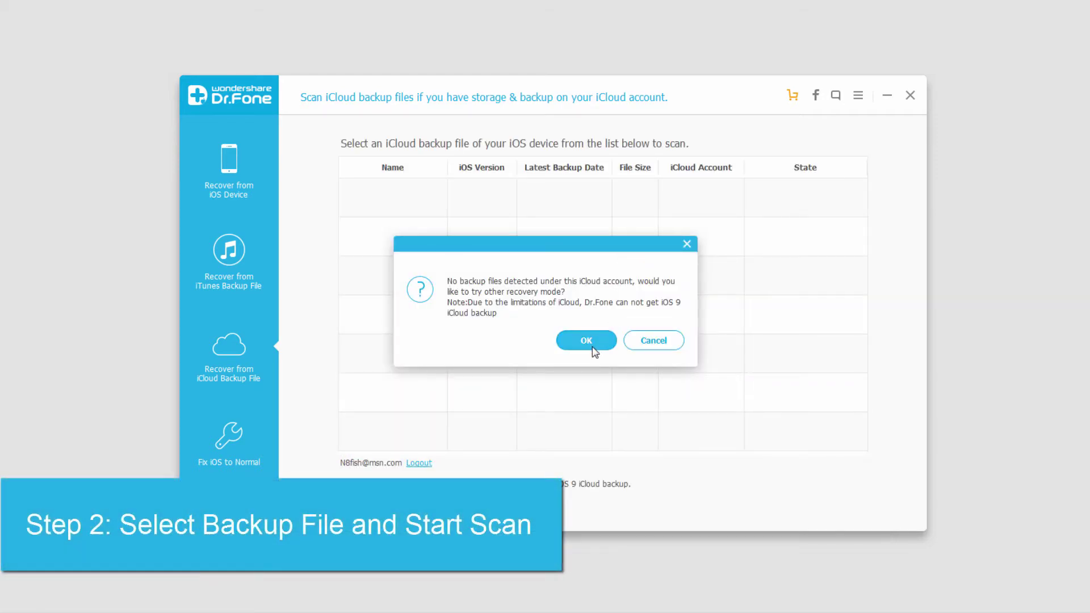
click(586, 341)
click(653, 340)
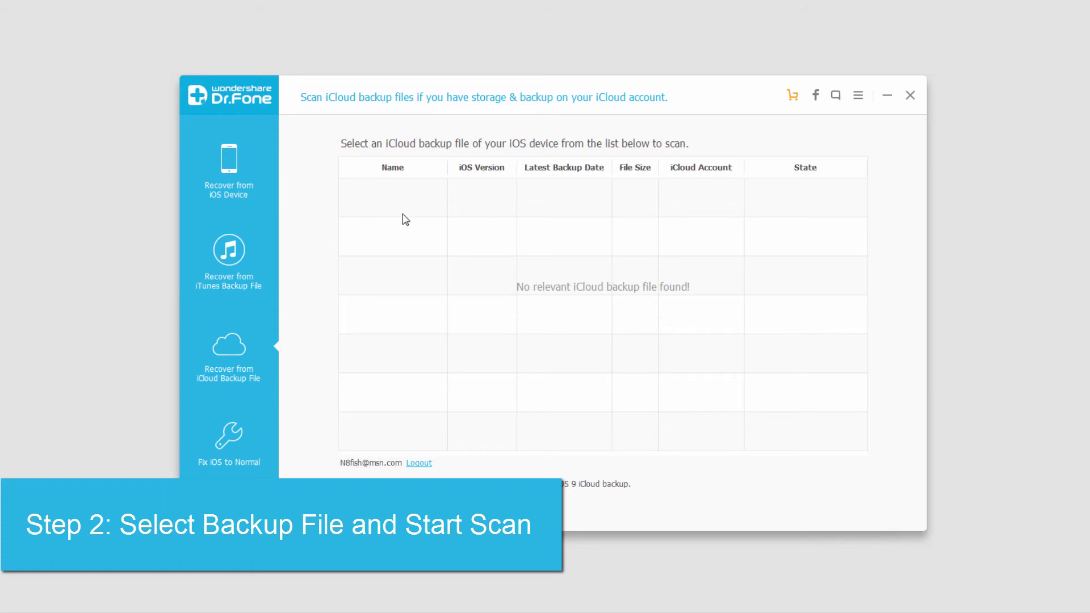
click(435, 203)
- Check the voice memo and all 132 calendar events, and recover all selected files to the computer
click(392, 198)
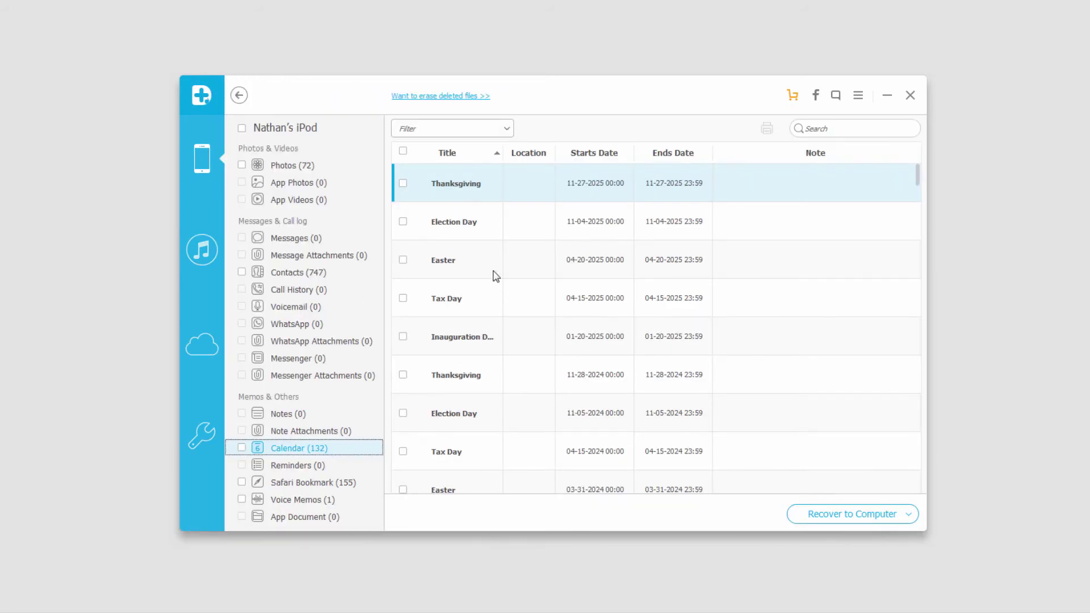
click(429, 175)
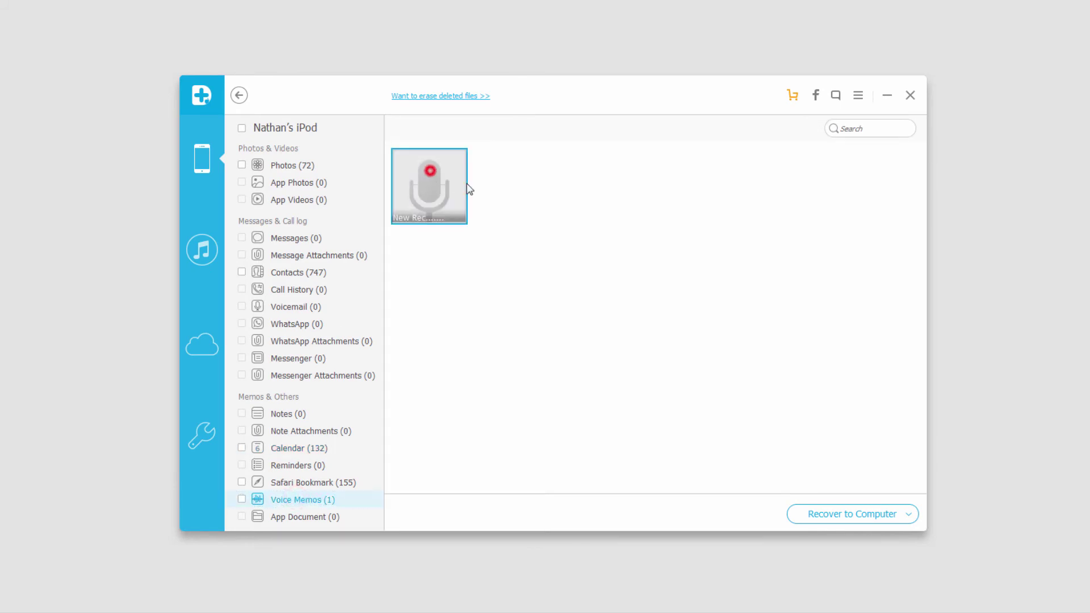
click(241, 448)
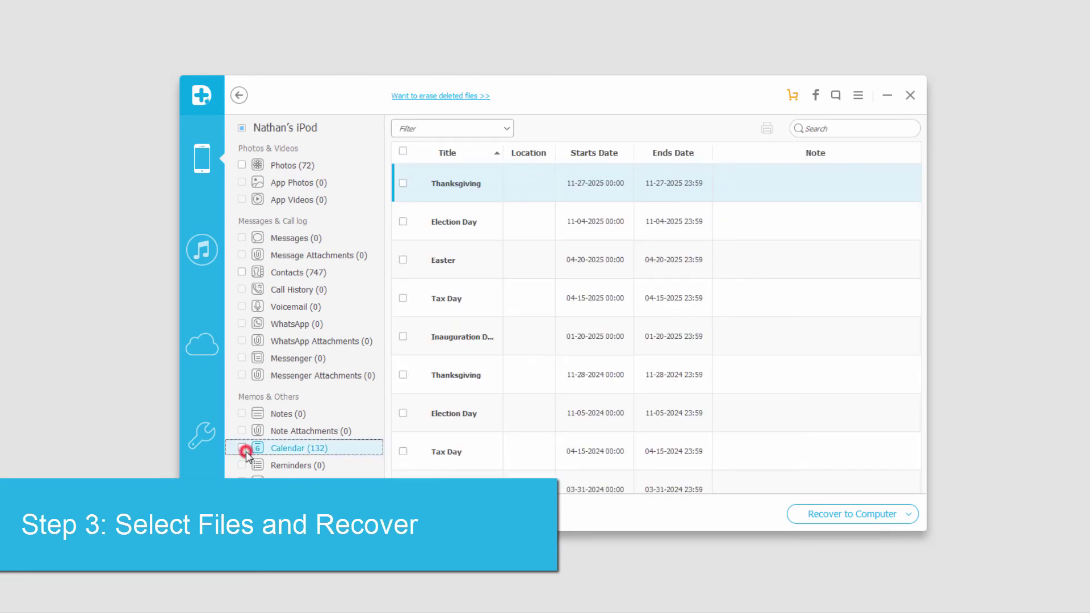
click(851, 512)
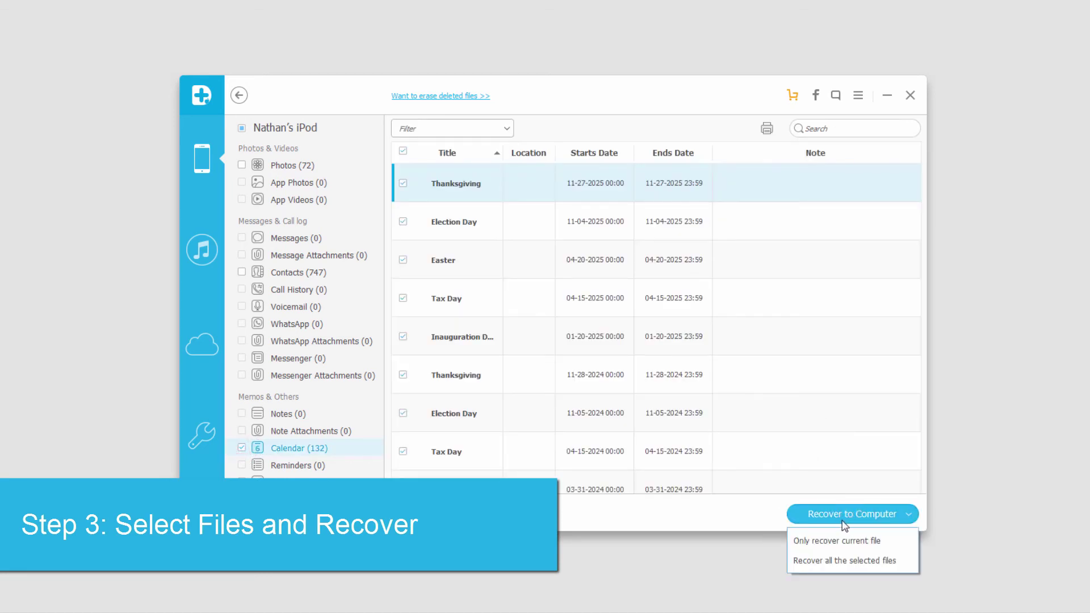
click(814, 563)
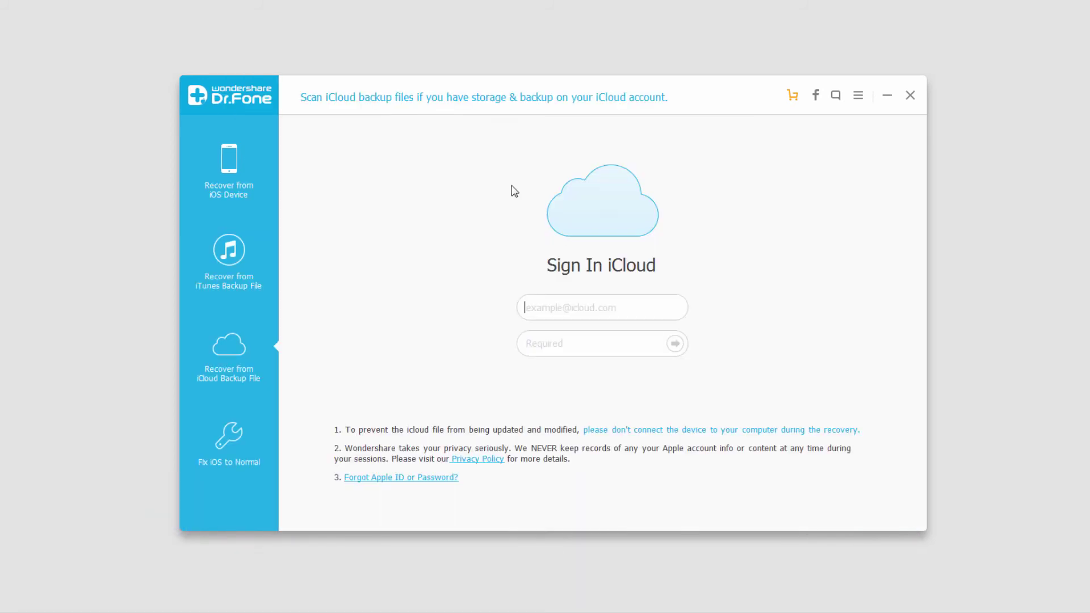